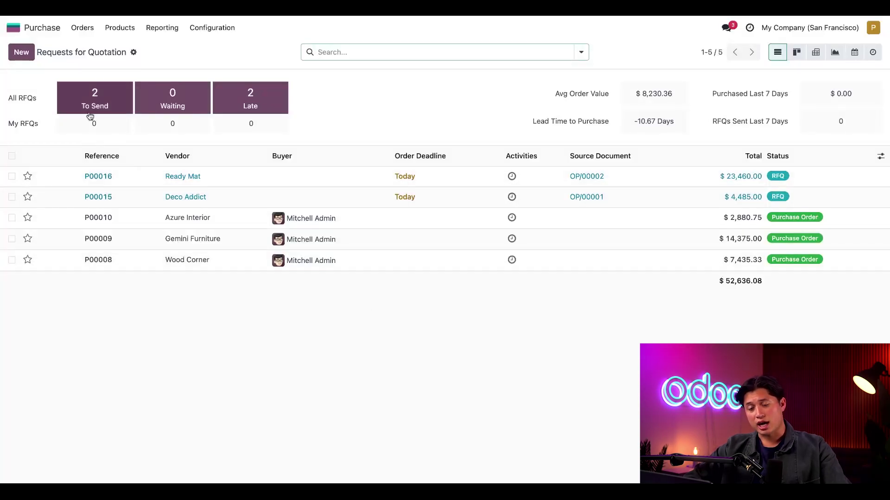
Open the Cabinet with Doors product and show its Purchase tab vendor prices.
{"action": "left_click", "coordinate": [122, 30]}
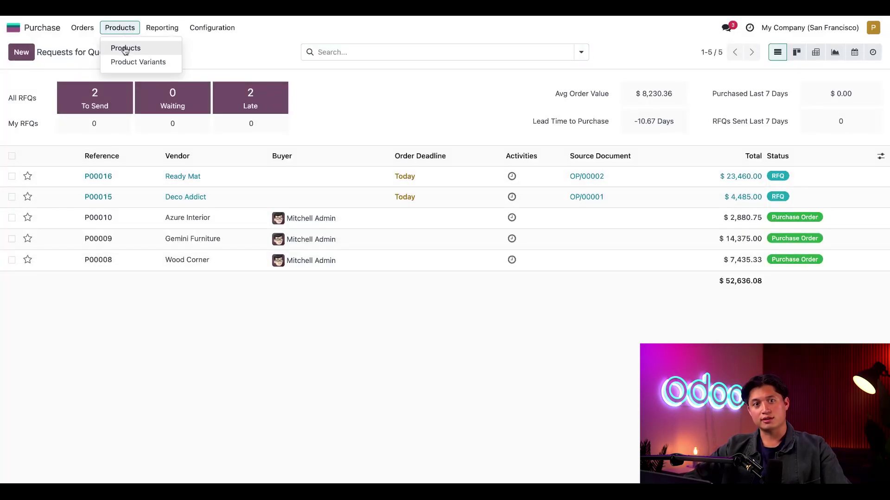
{"action": "left_click", "coordinate": [125, 49]}
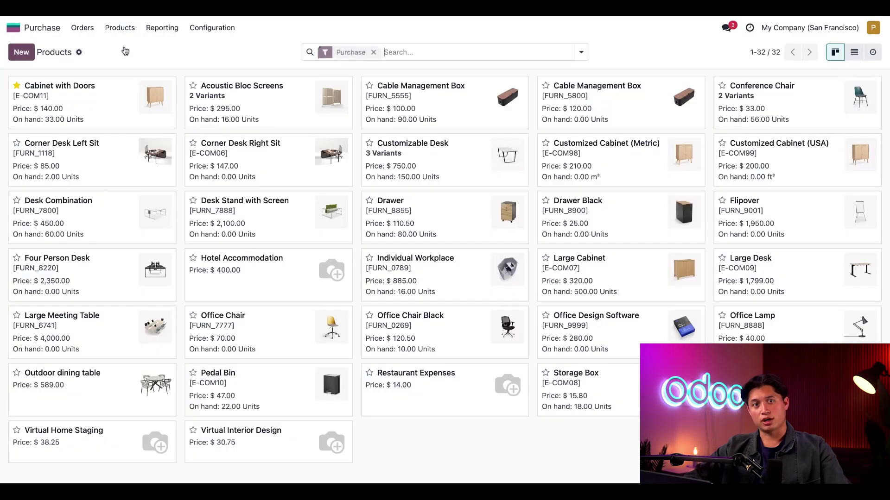
{"action": "left_click", "coordinate": [108, 100]}
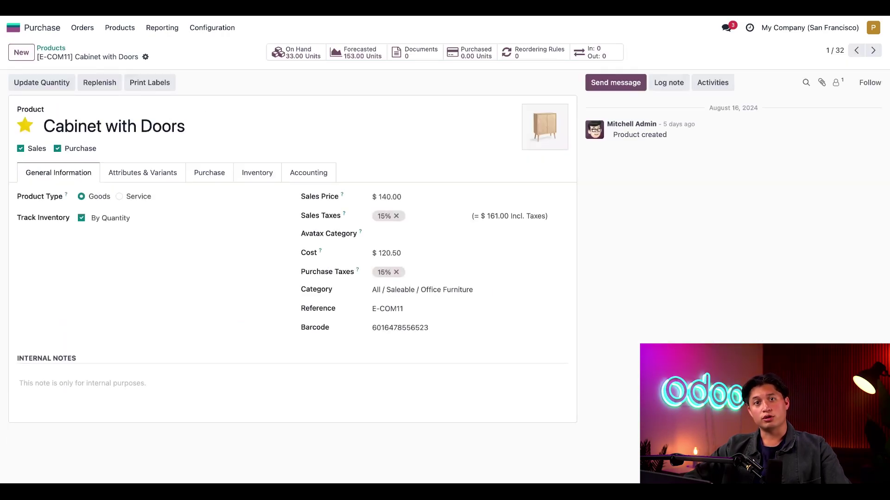
{"action": "left_click", "coordinate": [226, 173]}
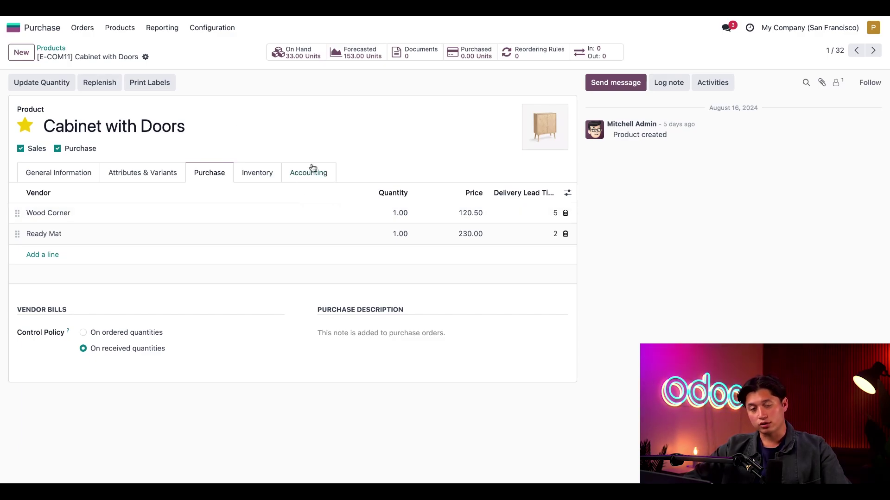
Change Wood Corner's Cabinet with Doors price from 120.50 to 100.
{"action": "left_click", "coordinate": [470, 213]}
{"action": "type", "text": "100"}
{"action": "left_click", "coordinate": [619, 257]}
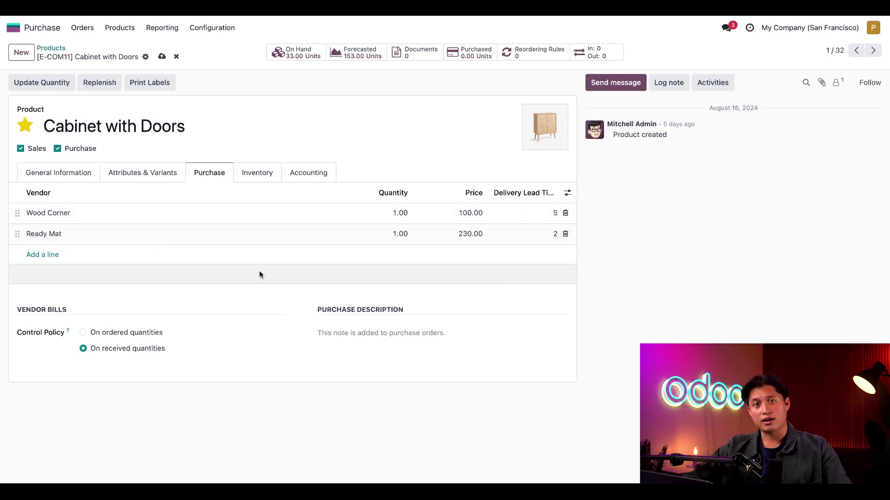
Add a new vendor pricing line with Wood Corner as the vendor.
{"action": "left_click", "coordinate": [48, 255]}
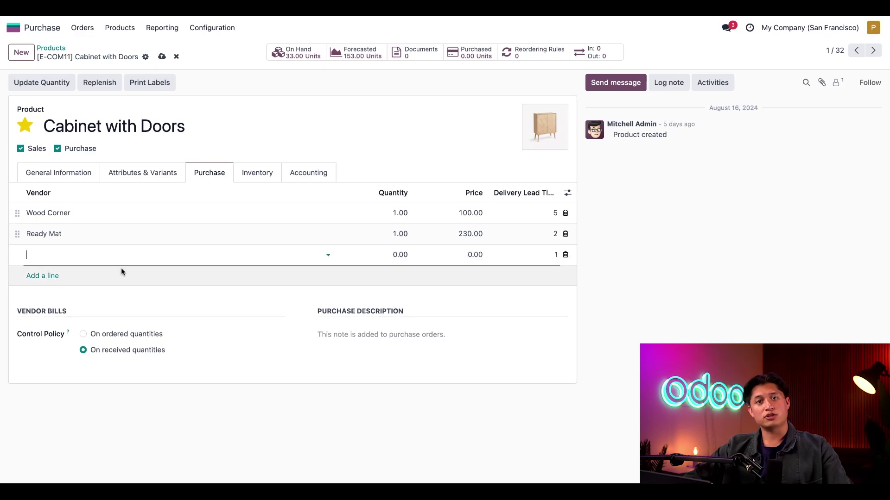
{"action": "type", "text": "wood"}
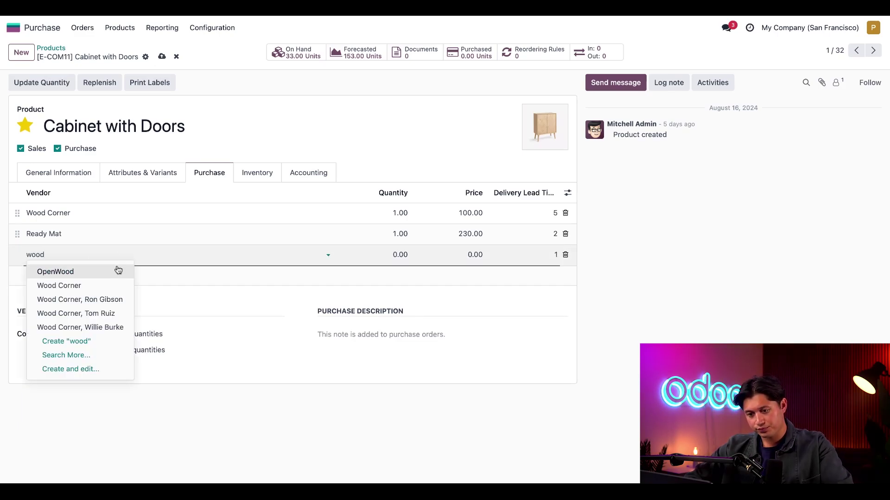
{"action": "left_click", "coordinate": [116, 284]}
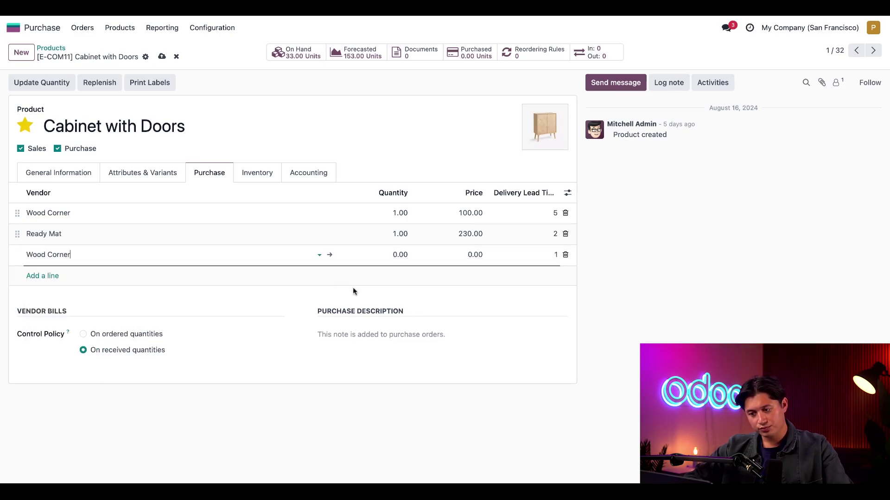
Set the new Wood Corner line's quantity to 10 and price to 100.
{"action": "left_click", "coordinate": [402, 256]}
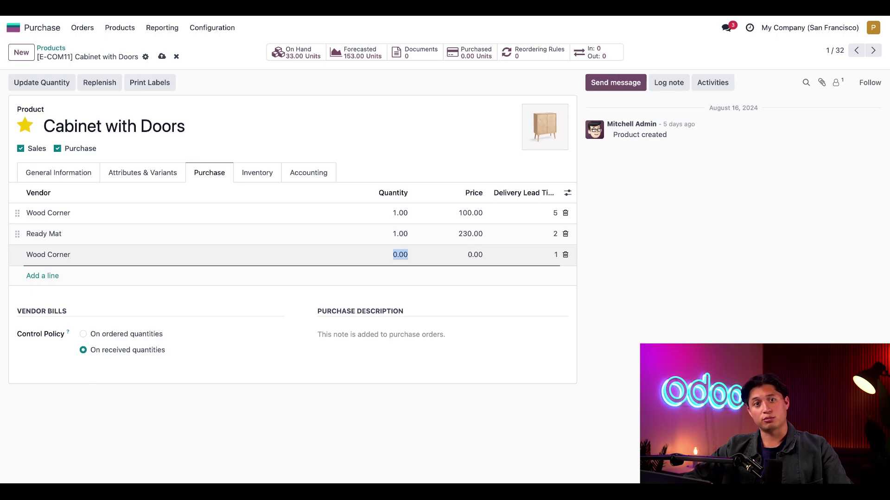
{"action": "type", "text": "10"}
{"action": "left_click", "coordinate": [602, 290]}
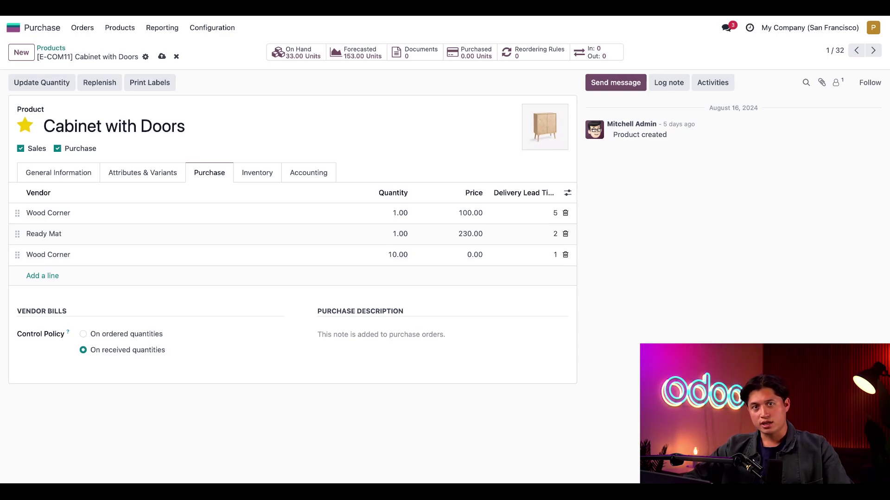
{"action": "left_click", "coordinate": [471, 257]}
{"action": "type", "text": "9"}
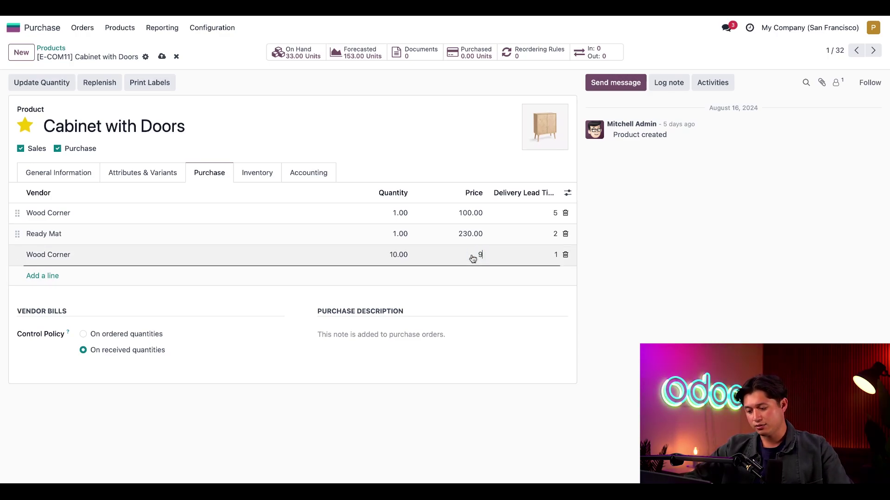
{"action": "type", "text": "0"}
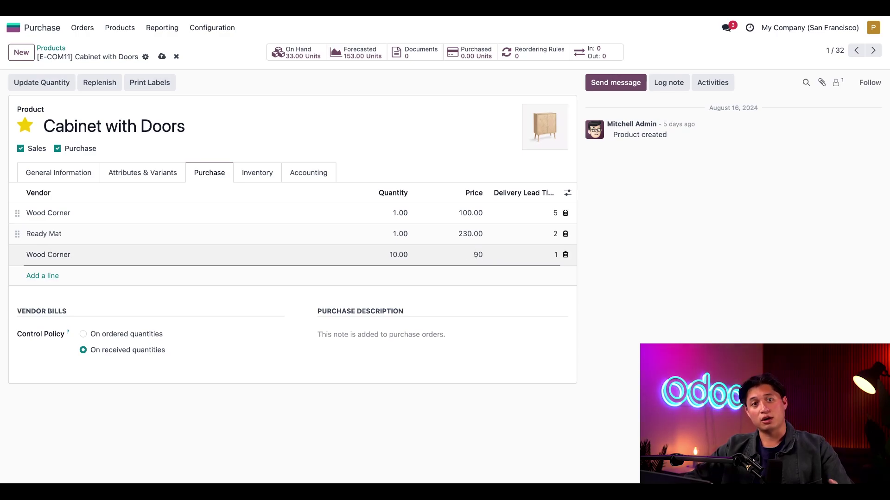
{"action": "key", "text": "BackSpace"}
{"action": "key", "text": "BackSpace"}
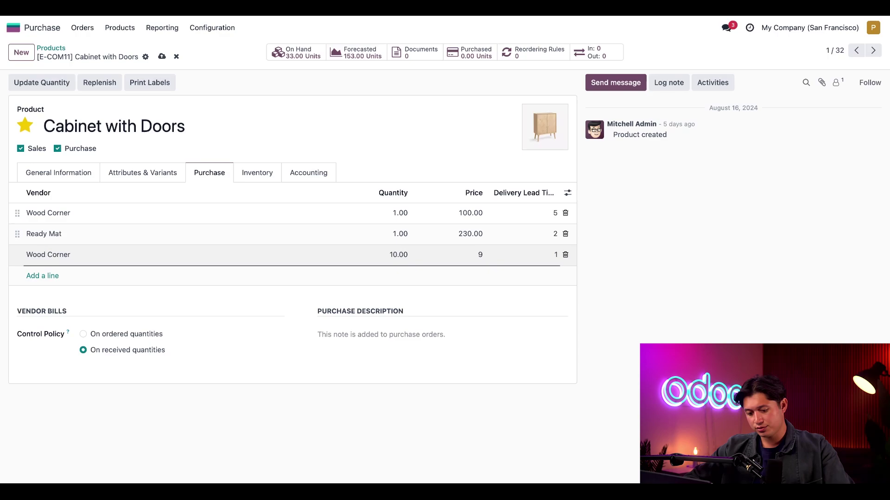
{"action": "type", "text": "100"}
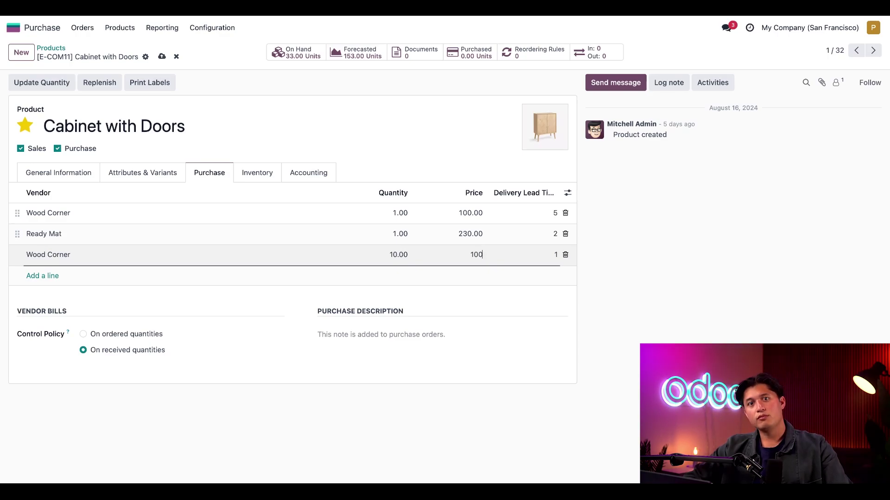
Show the Discount (%) column and give the new Wood Corner line a 10% discount.
{"action": "left_click", "coordinate": [567, 198]}
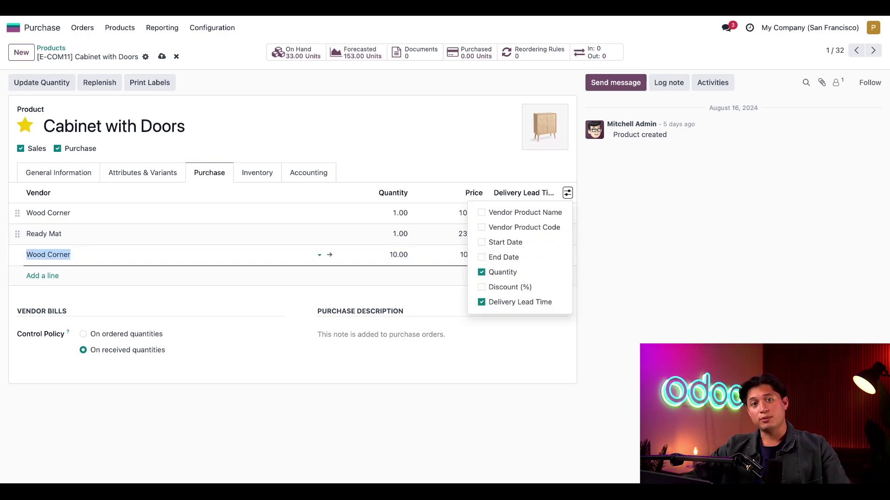
{"action": "left_click", "coordinate": [483, 288]}
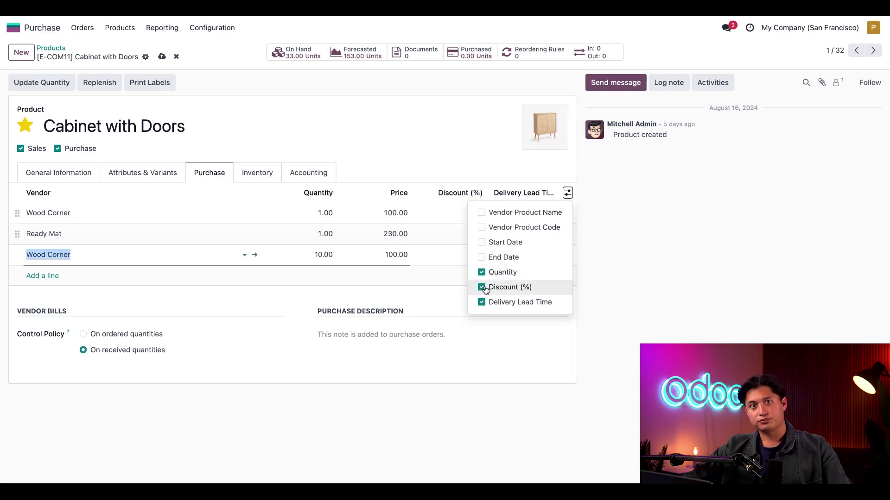
{"action": "left_click", "coordinate": [438, 290]}
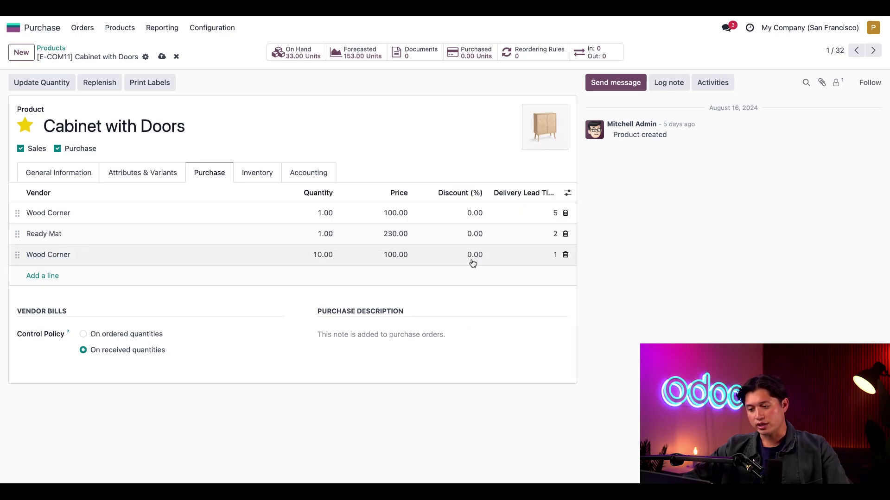
{"action": "left_click", "coordinate": [473, 256]}
{"action": "type", "text": "10"}
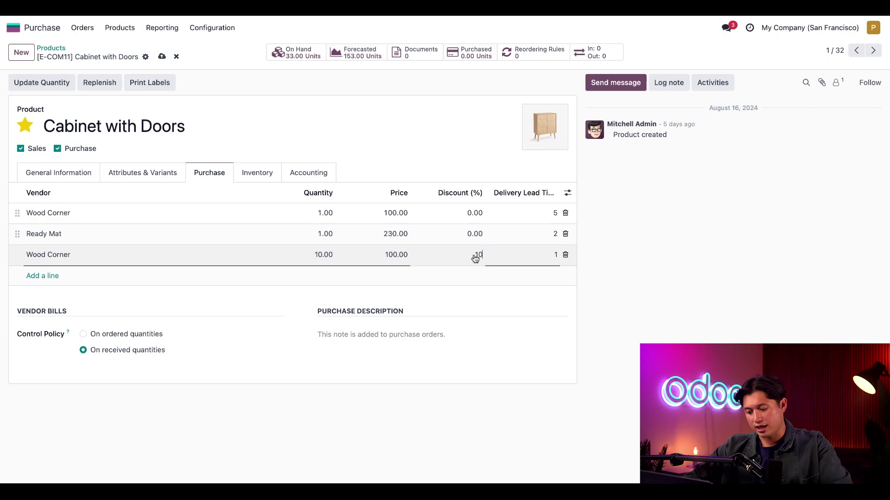
{"action": "left_click", "coordinate": [596, 269]}
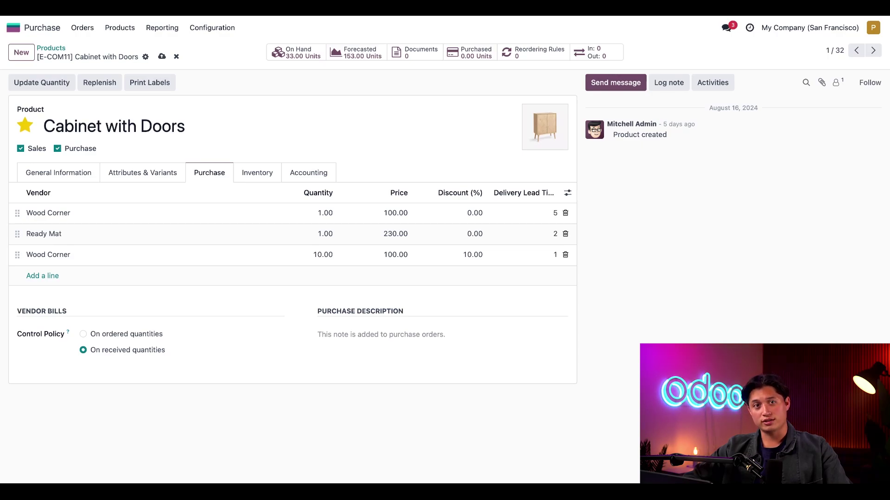
Open Configuration > Vendor Pricelists to list all vendor prices.
{"action": "left_click", "coordinate": [206, 28]}
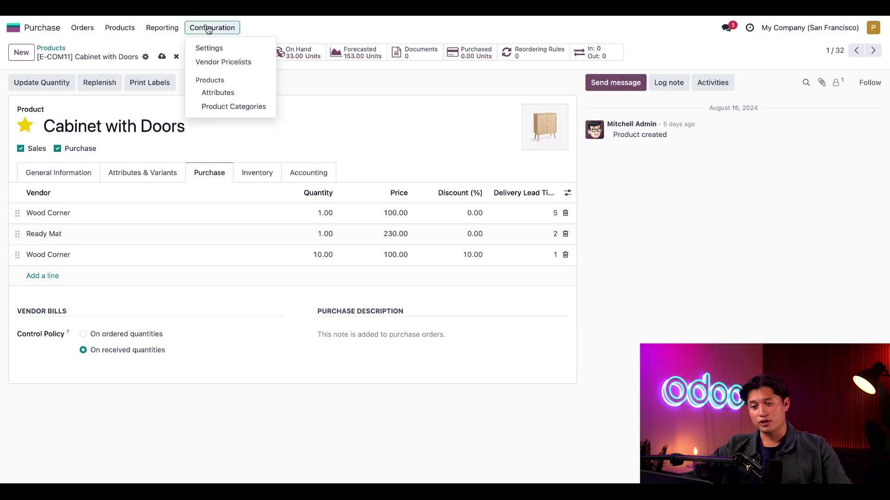
{"action": "left_click", "coordinate": [223, 63]}
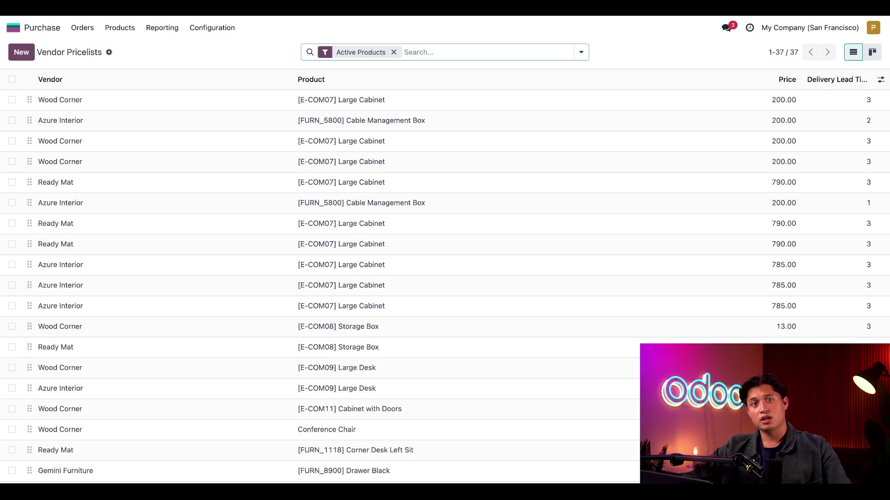
Select the three Wood Corner Large Cabinet lines and export them as Supplier Pricelist.xlsx.
{"action": "left_click", "coordinate": [13, 101]}
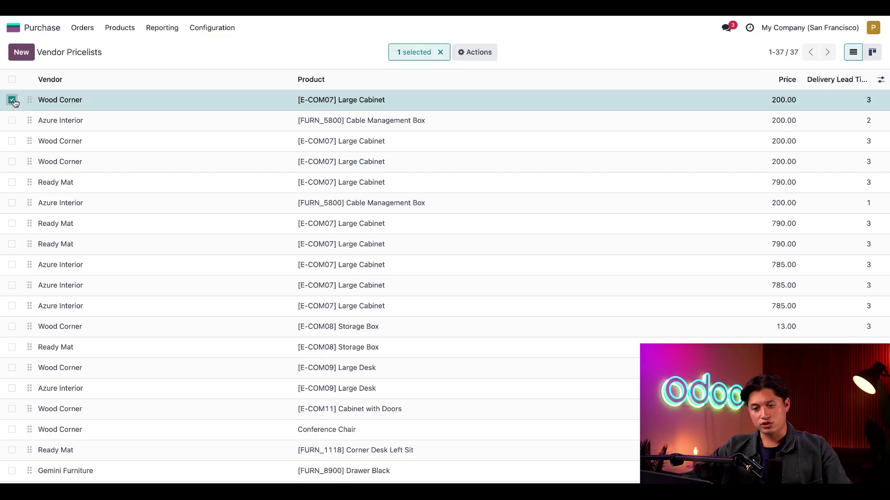
{"action": "left_click", "coordinate": [12, 141]}
{"action": "left_click", "coordinate": [12, 163]}
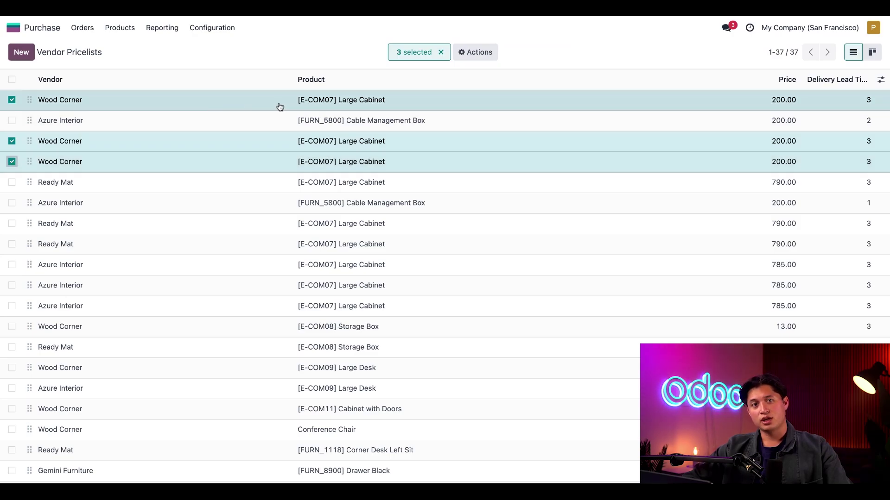
{"action": "left_click", "coordinate": [473, 53]}
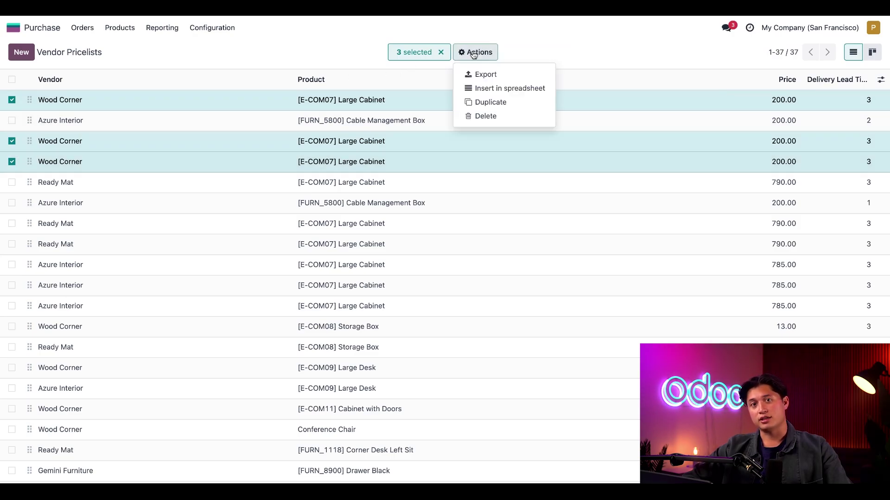
{"action": "left_click", "coordinate": [484, 75]}
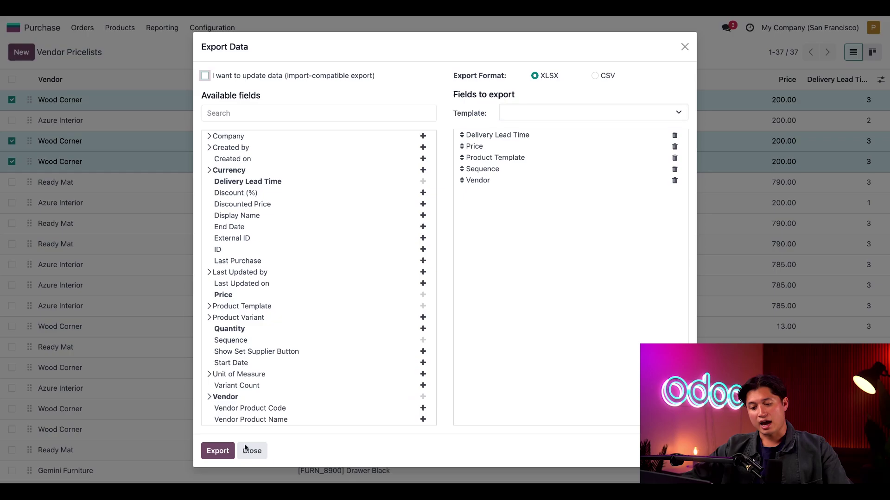
{"action": "left_click", "coordinate": [226, 455]}
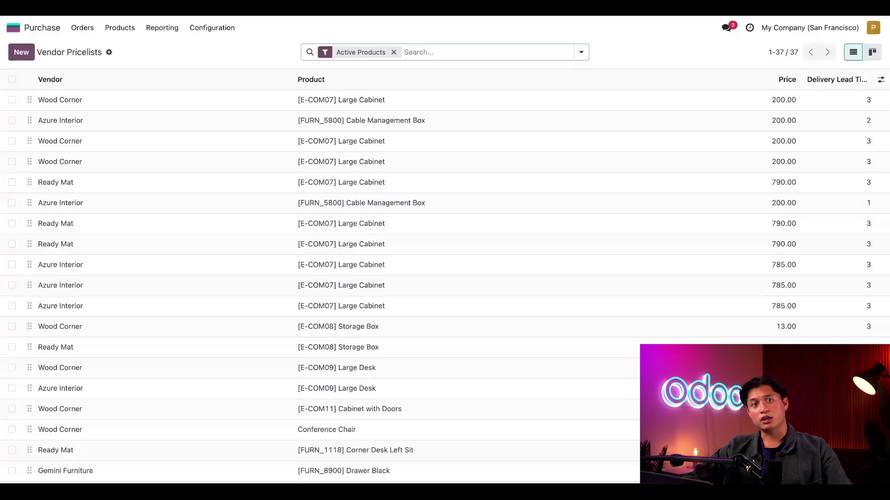
Upload the Supplier Pricelist spreadsheet via Import records and import its mapped rows.
{"action": "left_click", "coordinate": [109, 52]}
{"action": "left_click", "coordinate": [130, 71]}
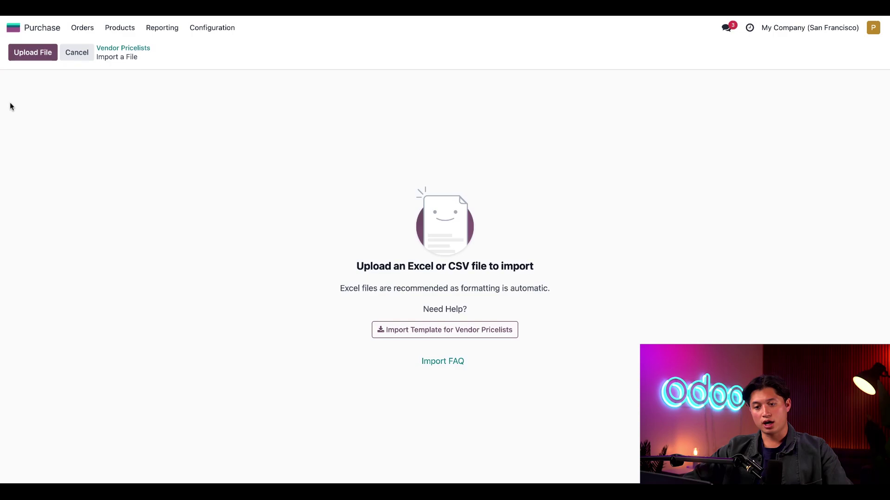
{"action": "left_click", "coordinate": [36, 55]}
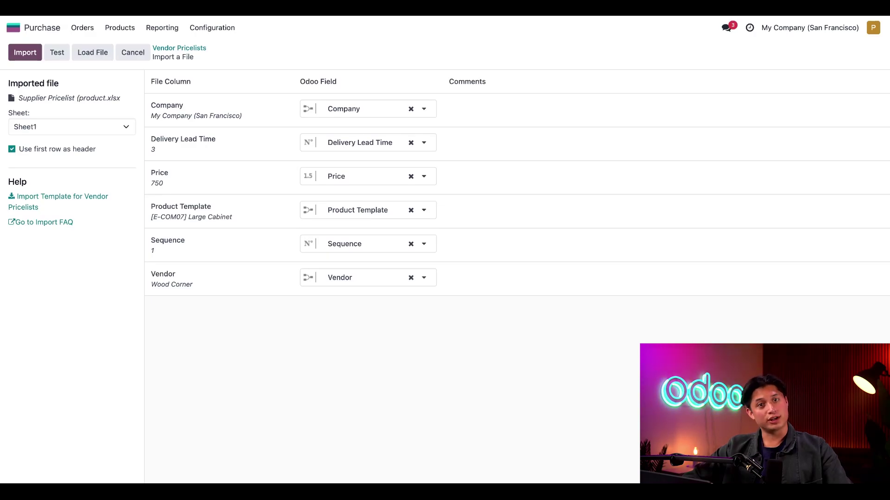
{"action": "left_click", "coordinate": [26, 66]}
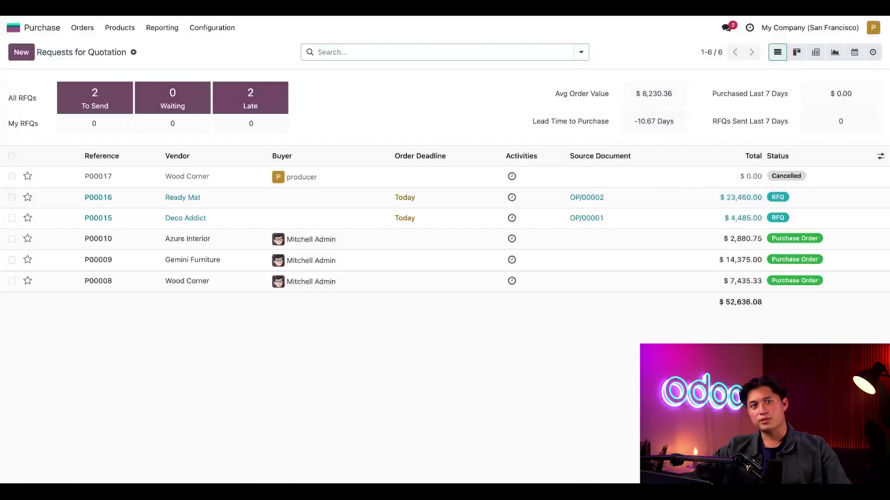
Start a new request for quotation with Wood Corner as the vendor.
{"action": "left_click", "coordinate": [21, 52]}
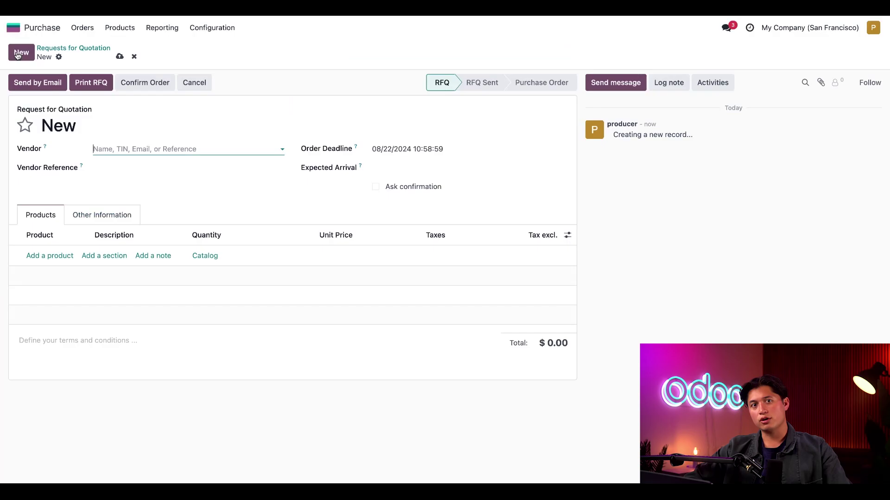
{"action": "left_click", "coordinate": [125, 146]}
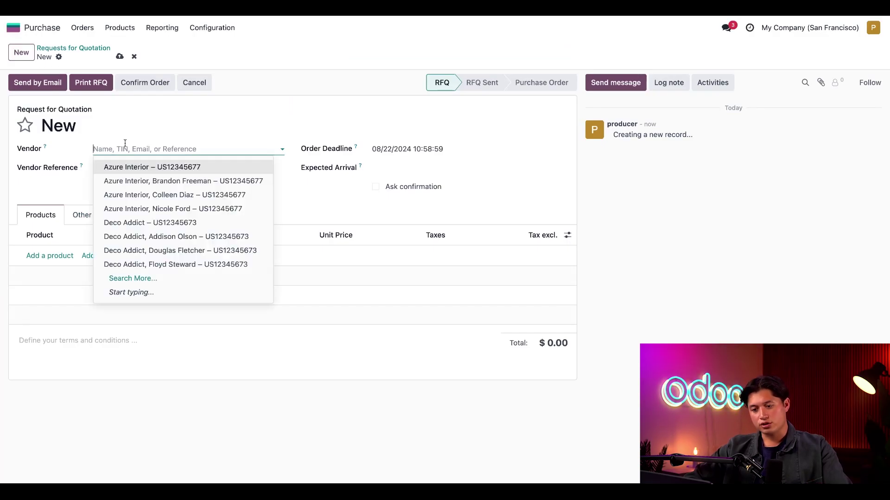
{"action": "type", "text": "wood"}
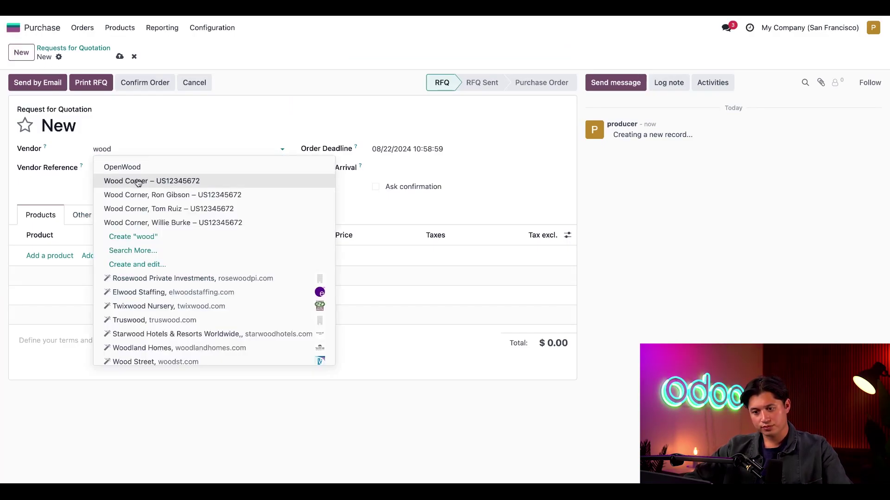
{"action": "left_click", "coordinate": [137, 181]}
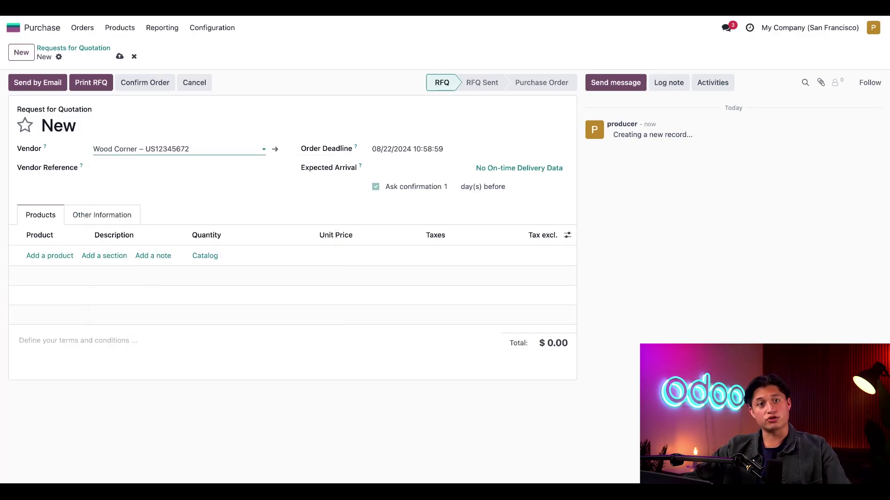
Add a [E-COM11] Cabinet with Doors line with quantity 10.
{"action": "left_click", "coordinate": [63, 256]}
{"action": "left_click", "coordinate": [61, 261]}
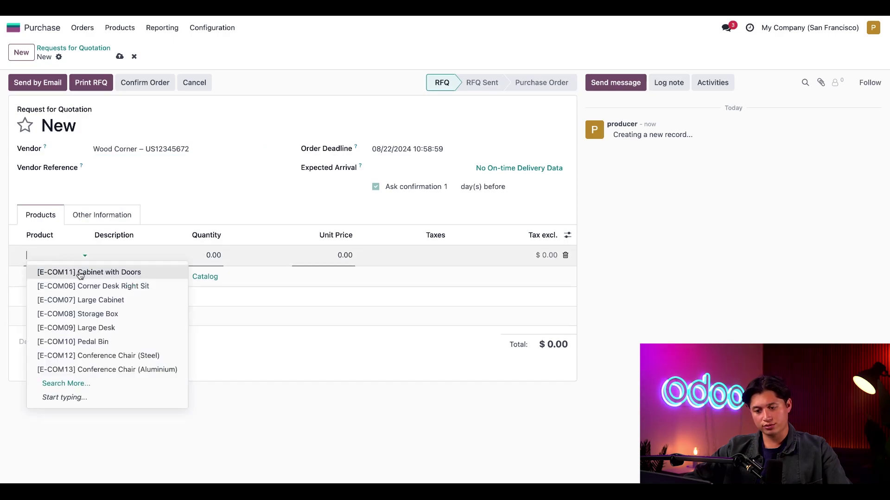
{"action": "left_click", "coordinate": [74, 273]}
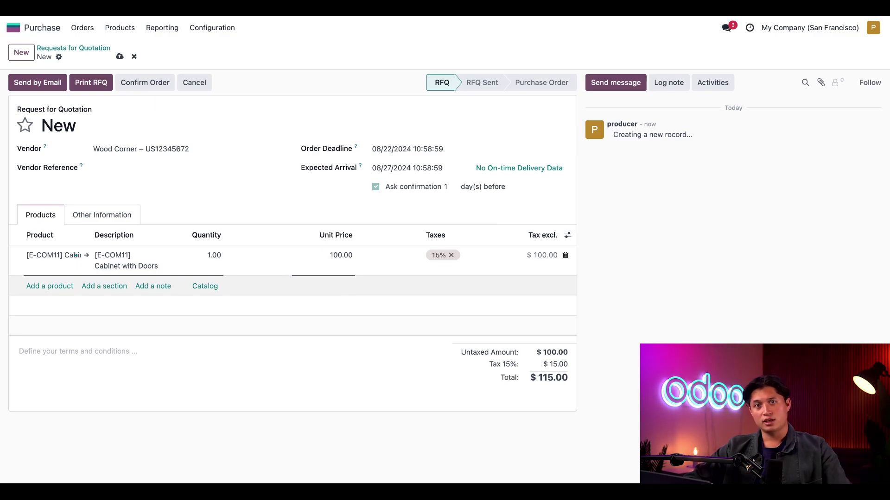
{"action": "left_click", "coordinate": [209, 259]}
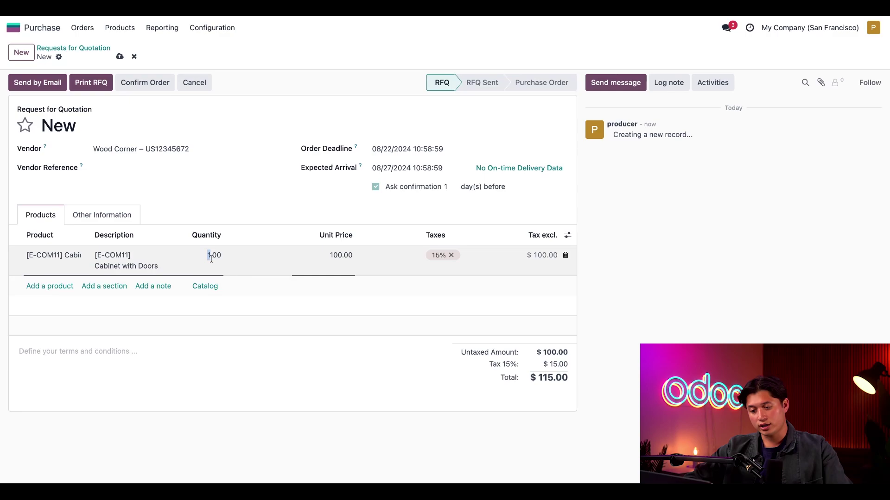
{"action": "double_click", "coordinate": [212, 259]}
{"action": "type", "text": "10"}
{"action": "left_click", "coordinate": [252, 363]}
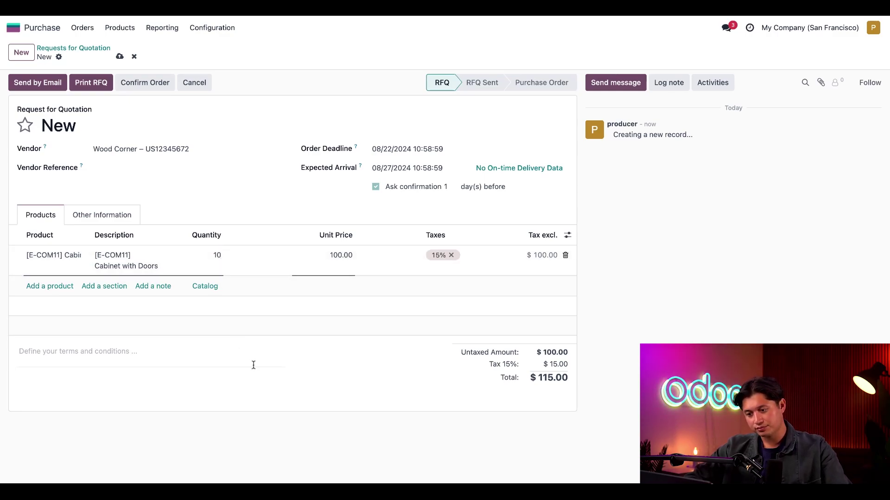